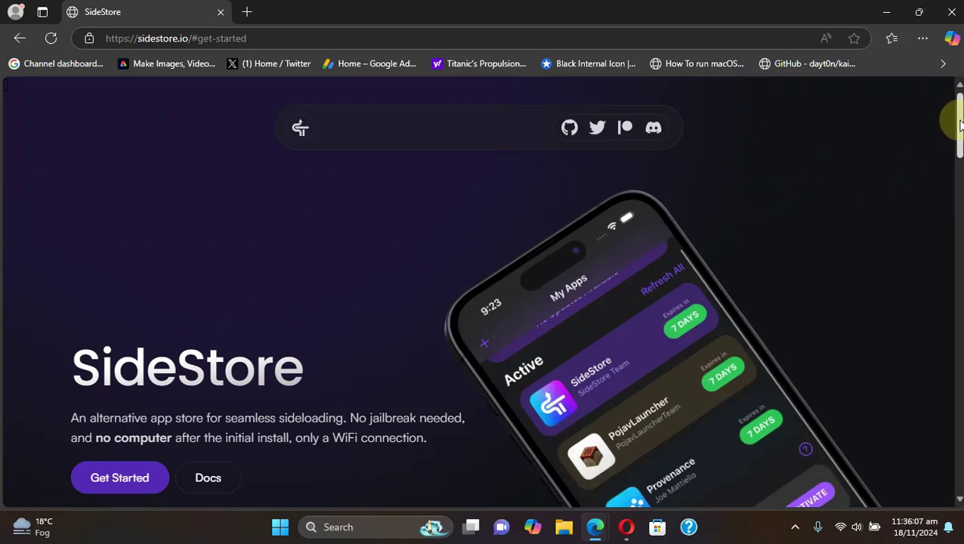
Jump to the SideStore website's Get started section listing the setup steps and downloads.
{"action": "scroll", "coordinate": [958, 125], "scroll_direction": "down", "scroll_amount": 2}
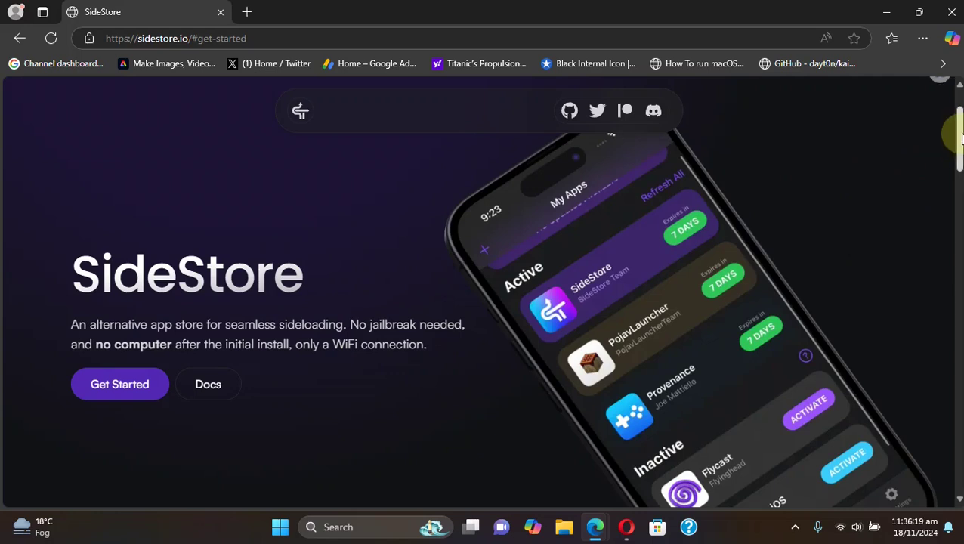
{"action": "left_click_drag", "start_coordinate": [961, 136], "coordinate": [959, 123]}
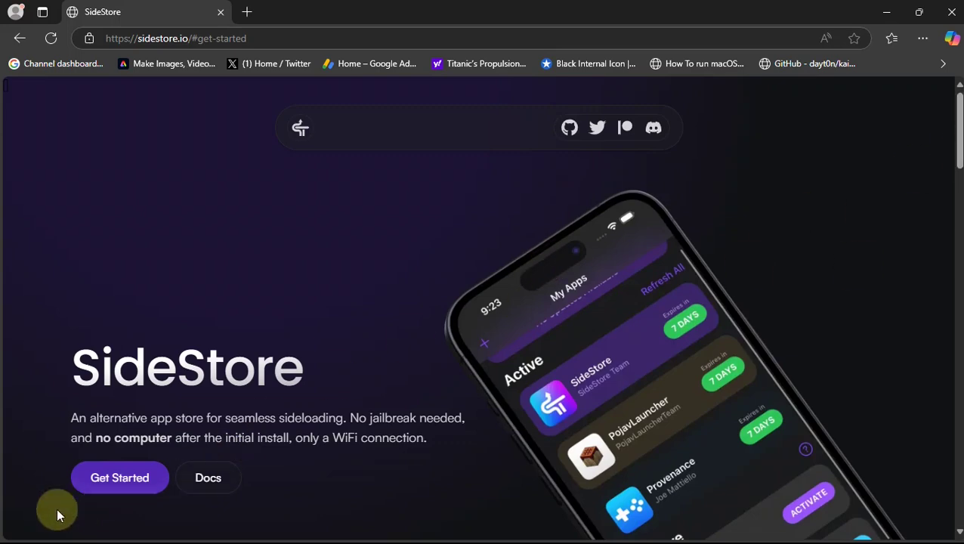
{"action": "left_click", "coordinate": [115, 480]}
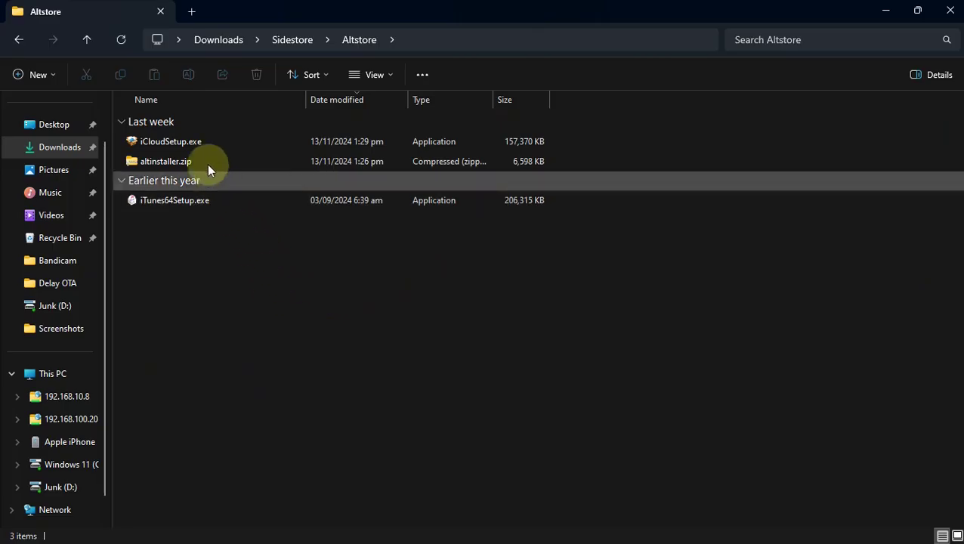
Compare the iCloud and iTunes installers, then extract altinstaller.zip into an altinstaller folder.
{"action": "left_click", "coordinate": [184, 146]}
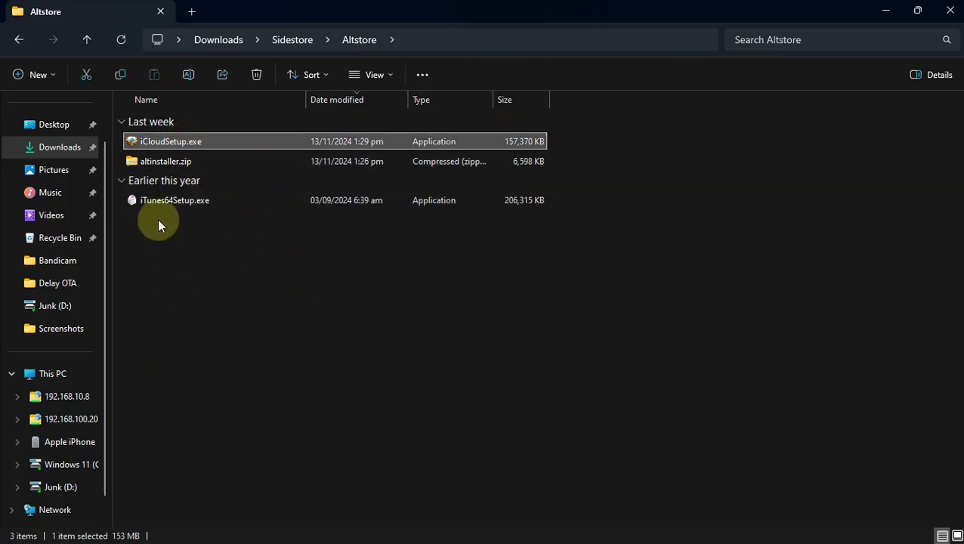
{"action": "left_click", "coordinate": [168, 205]}
{"action": "left_click", "coordinate": [177, 141]}
{"action": "left_click", "coordinate": [163, 161]}
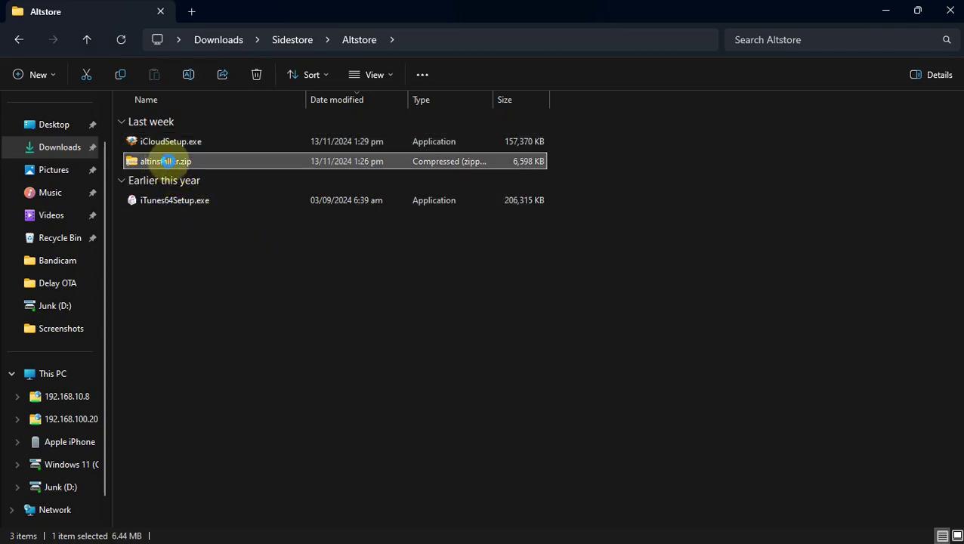
{"action": "right_click", "coordinate": [162, 161]}
{"action": "left_click", "coordinate": [235, 266]}
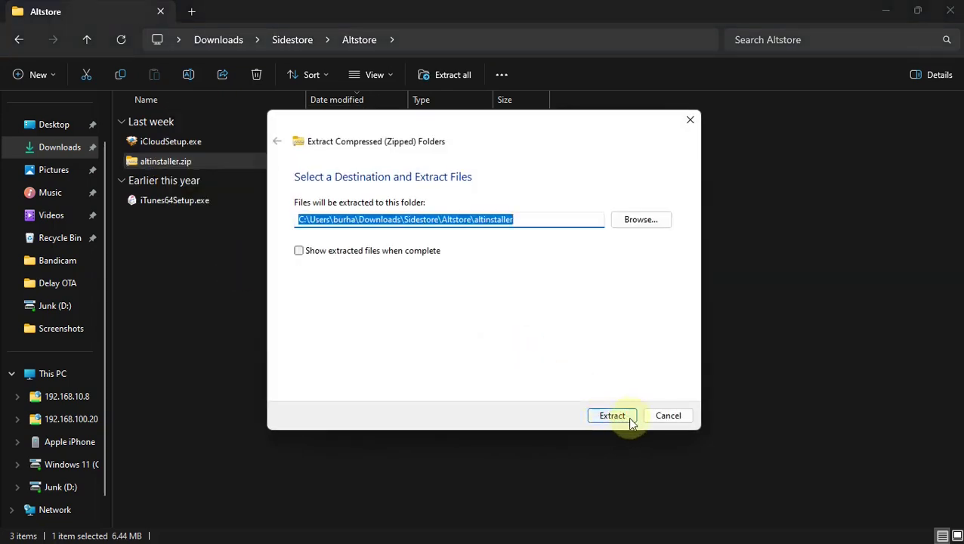
{"action": "left_click", "coordinate": [629, 420]}
Open the altinstaller folder, select setup.exe, and search Windows for AltServer.
{"action": "double_click", "coordinate": [173, 142]}
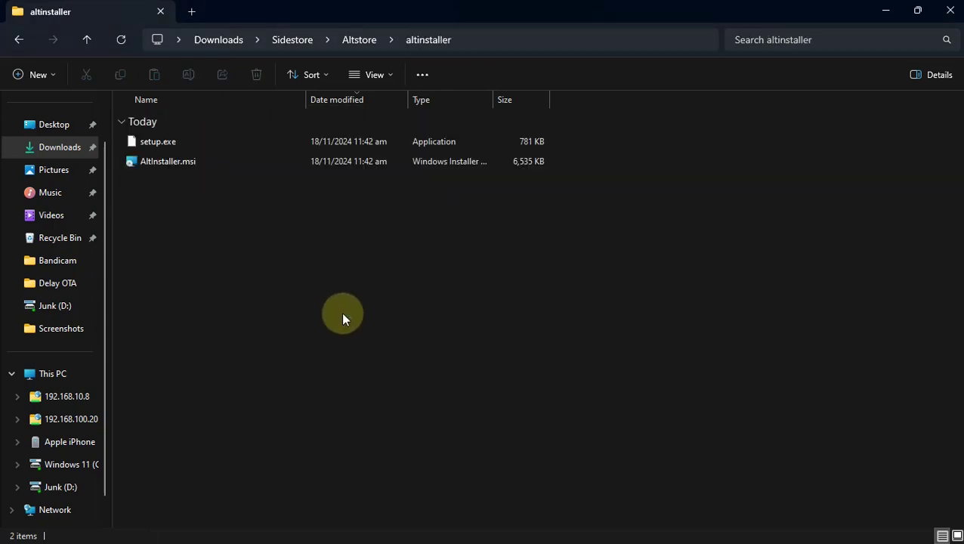
{"action": "left_click", "coordinate": [174, 143]}
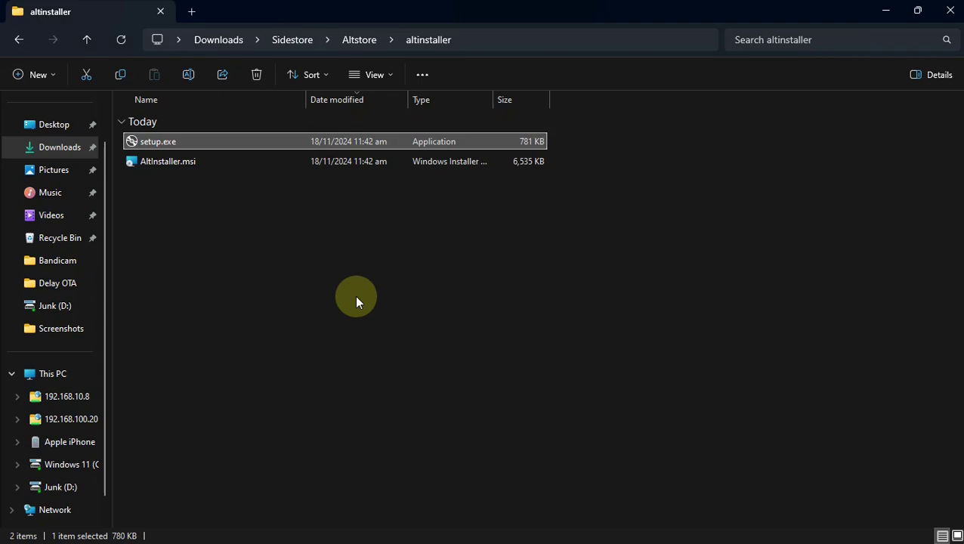
{"action": "key", "text": "super"}
{"action": "type", "text": "altser"}
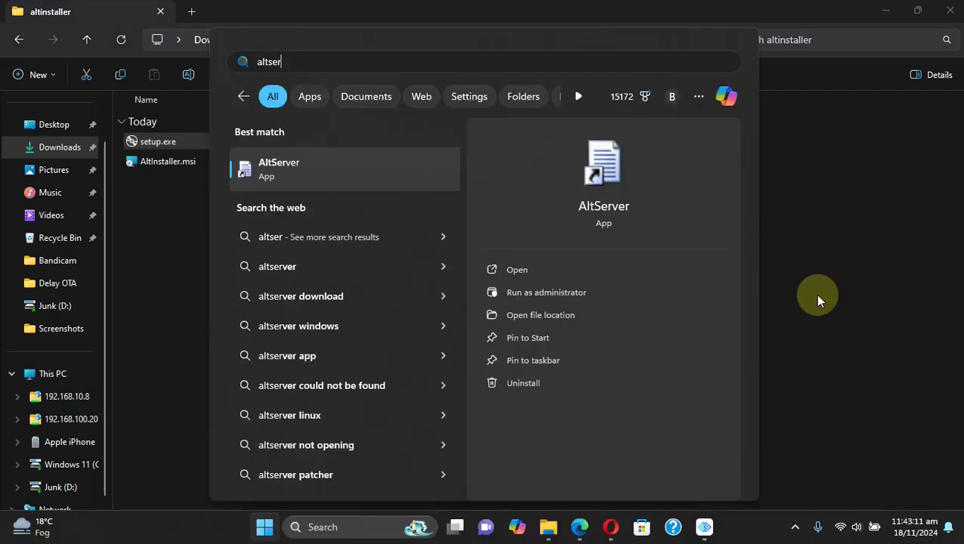
Launch AltServer, install AltStore onto the connected iPhone, and enter the Apple ID password.
{"action": "left_click", "coordinate": [307, 168]}
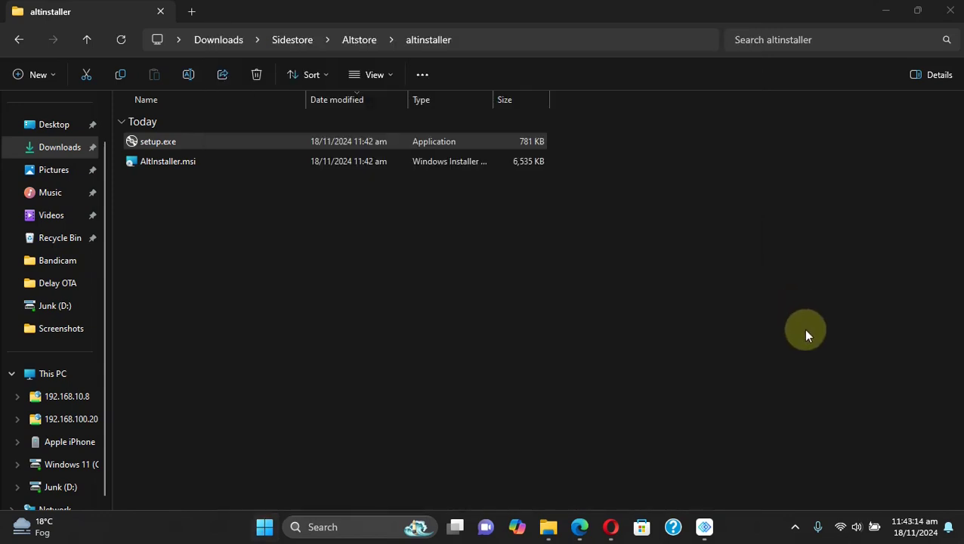
{"action": "left_click", "coordinate": [795, 526]}
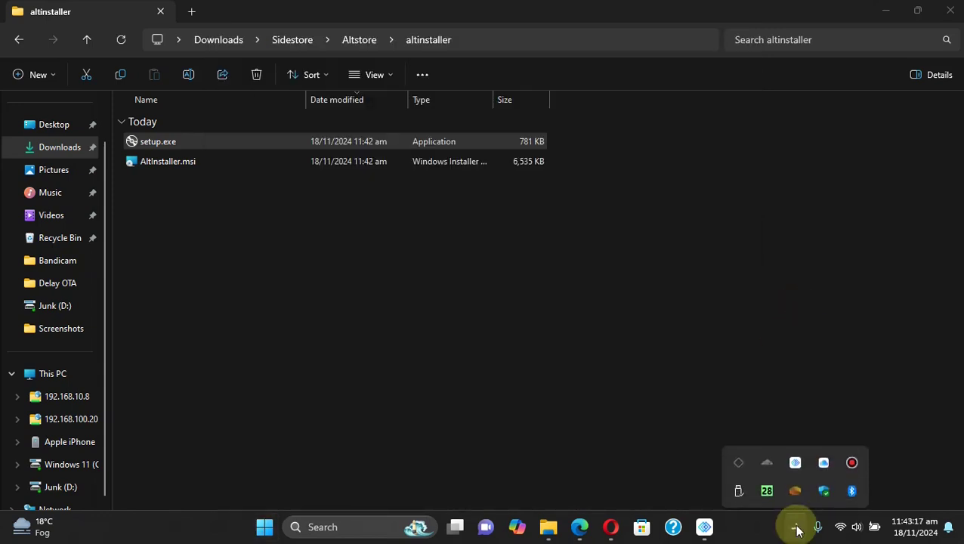
{"action": "left_click", "coordinate": [738, 458]}
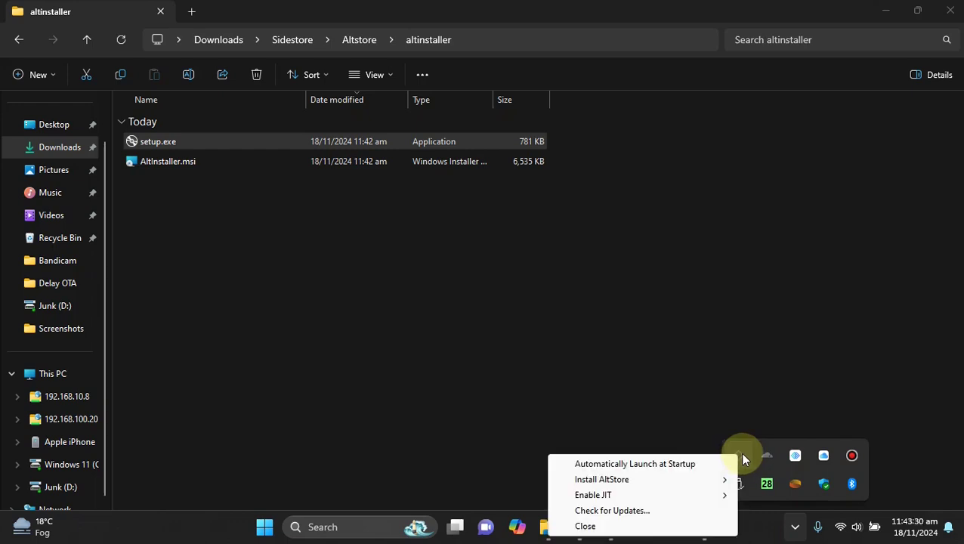
{"action": "mouse_move", "coordinate": [587, 482]}
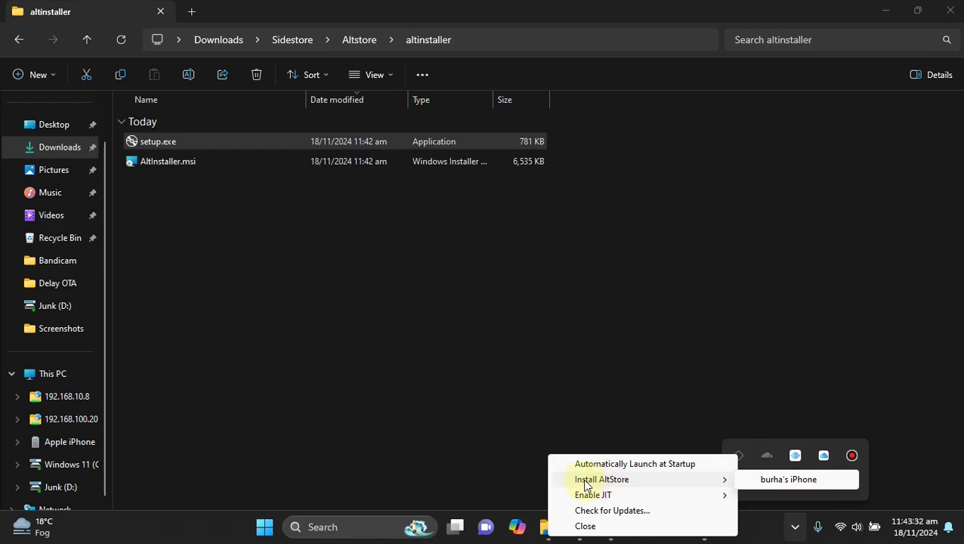
{"action": "left_click", "coordinate": [770, 480]}
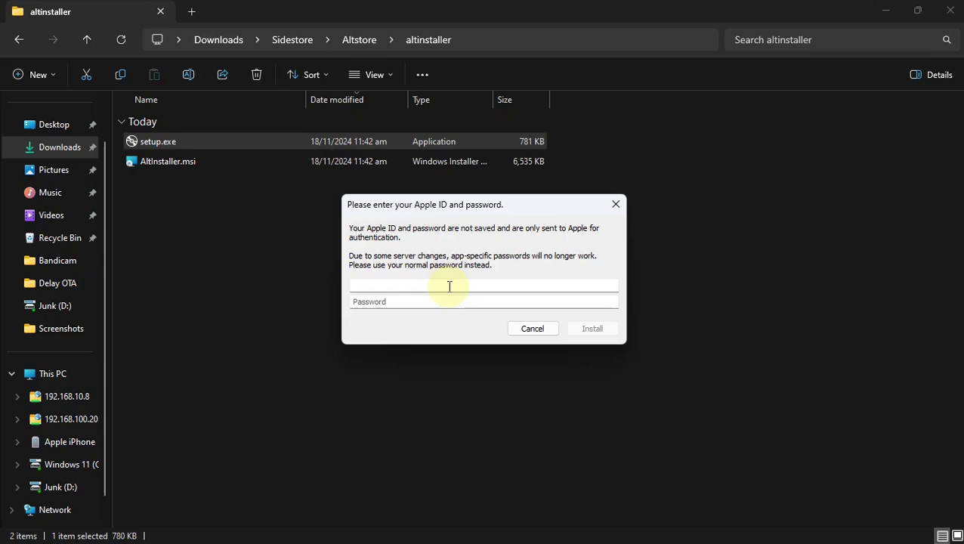
{"action": "left_click", "coordinate": [529, 302]}
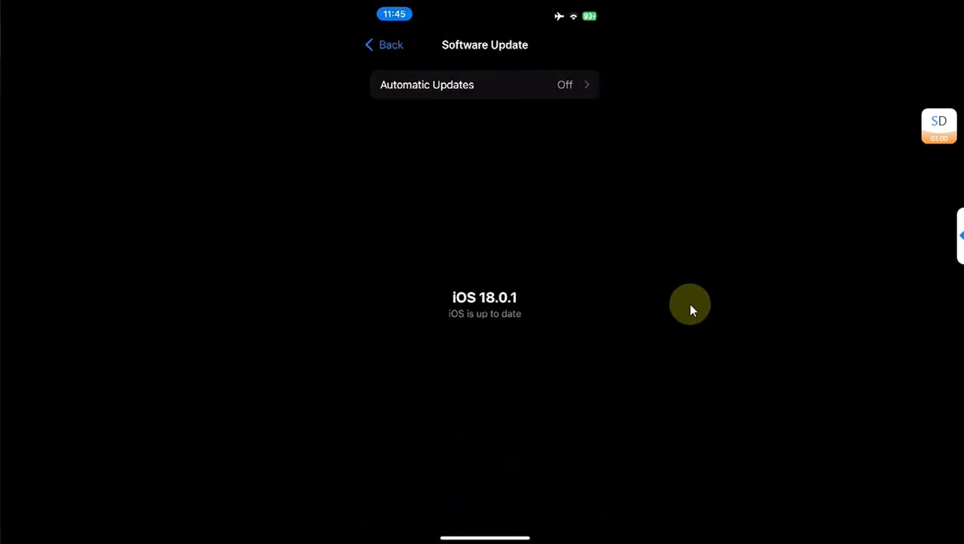
Open the iPhone's General settings and scroll toward VPN & Device Management.
{"action": "left_click", "coordinate": [462, 250]}
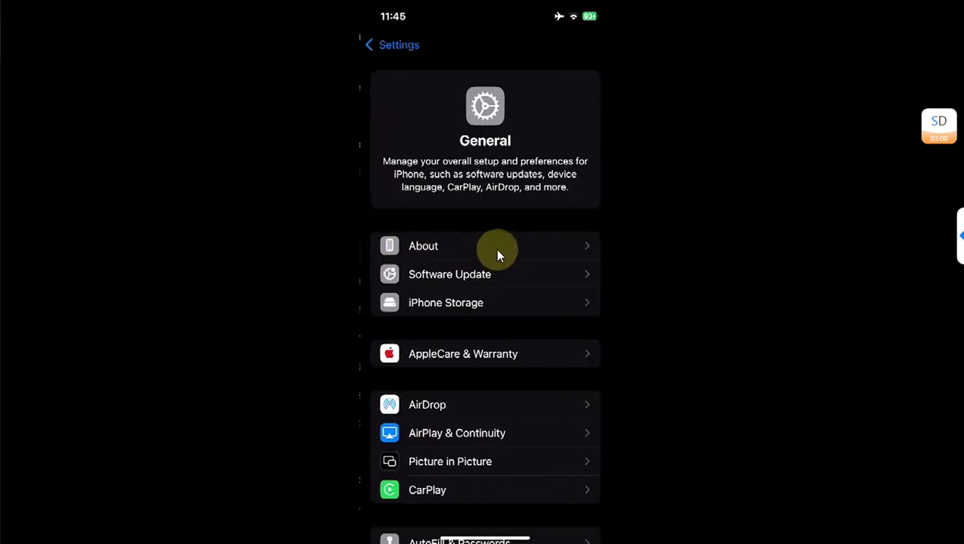
{"action": "scroll", "coordinate": [491, 332], "scroll_direction": "down", "scroll_amount": 10}
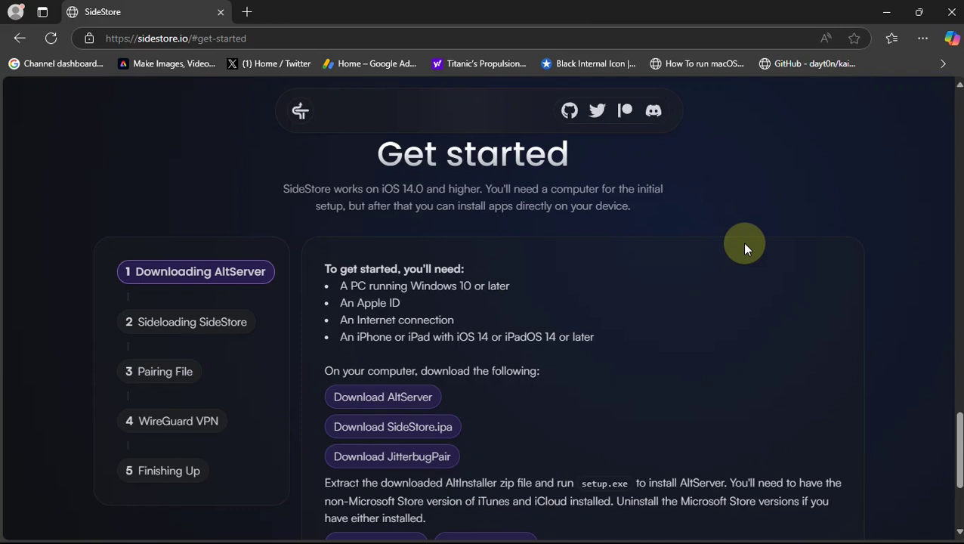
Download SideStore.ipa from the SideStore website's Get started steps.
{"action": "left_click", "coordinate": [415, 457]}
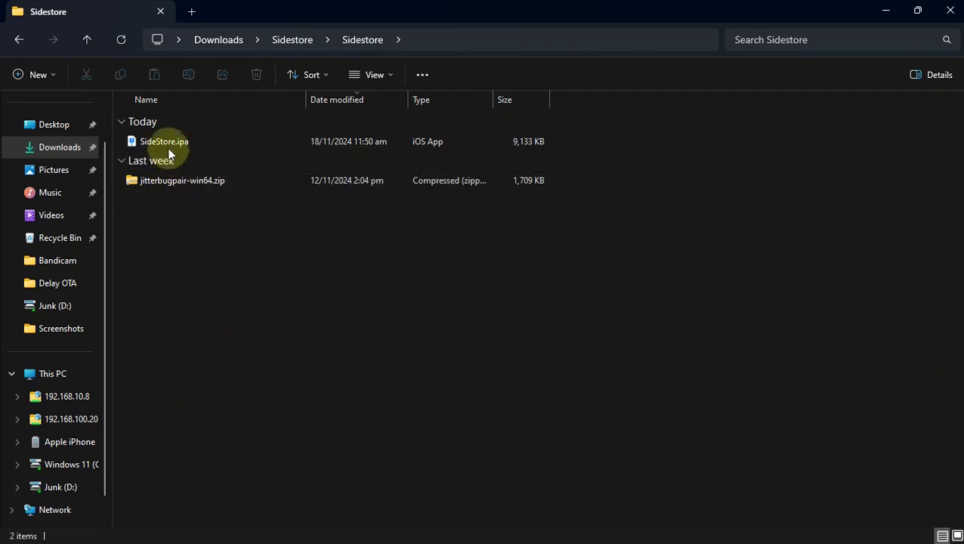
Extract jitterbugpair-win64.zip into a jitterbugpair-win64 folder.
{"action": "left_click", "coordinate": [166, 143]}
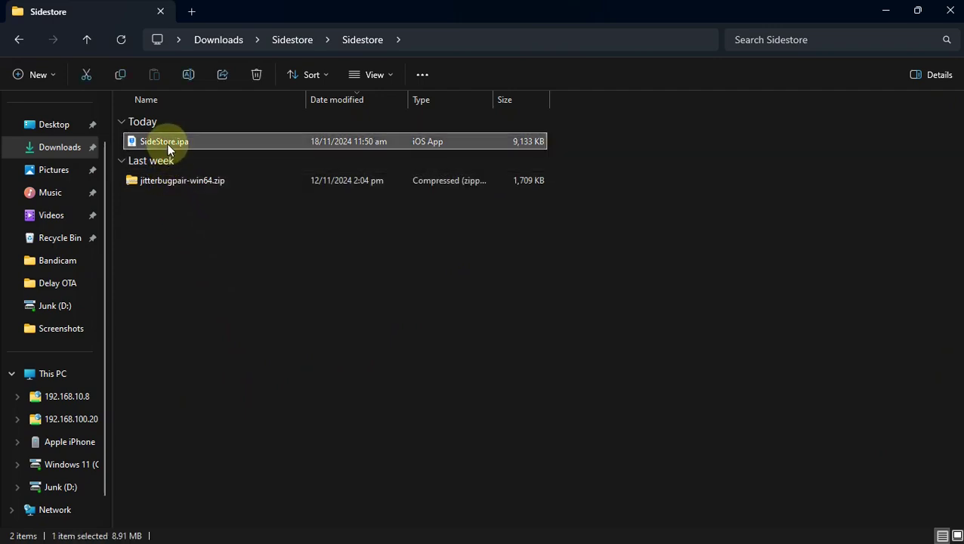
{"action": "left_click", "coordinate": [164, 182]}
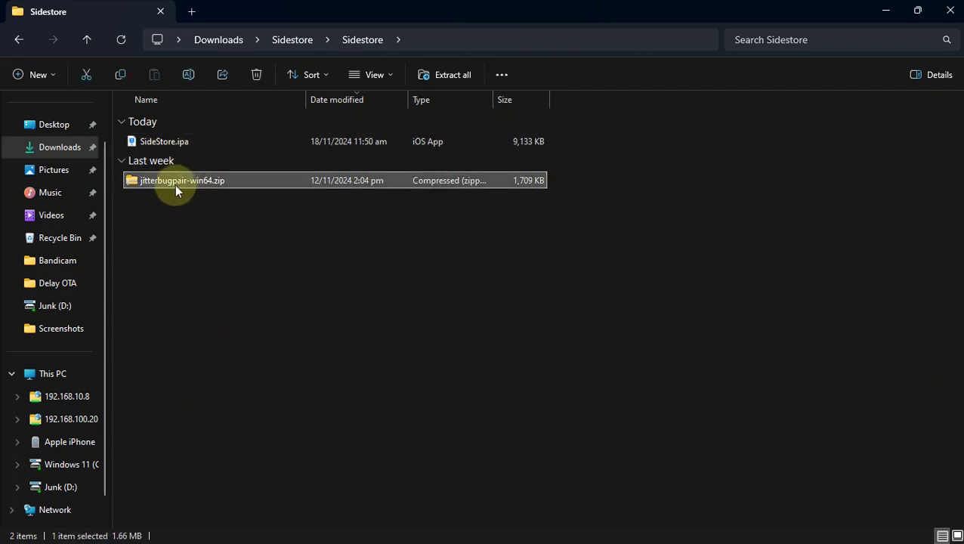
{"action": "right_click", "coordinate": [172, 182]}
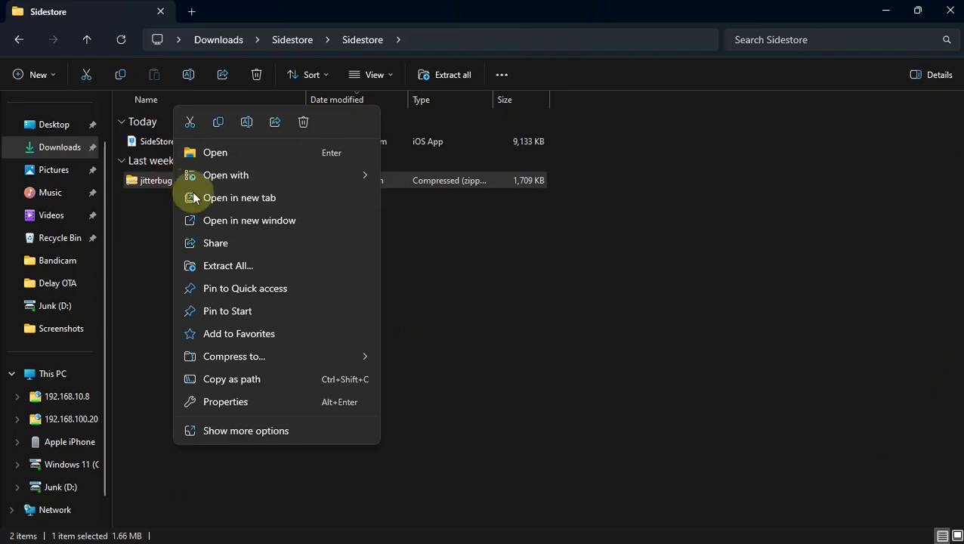
{"action": "left_click", "coordinate": [236, 266]}
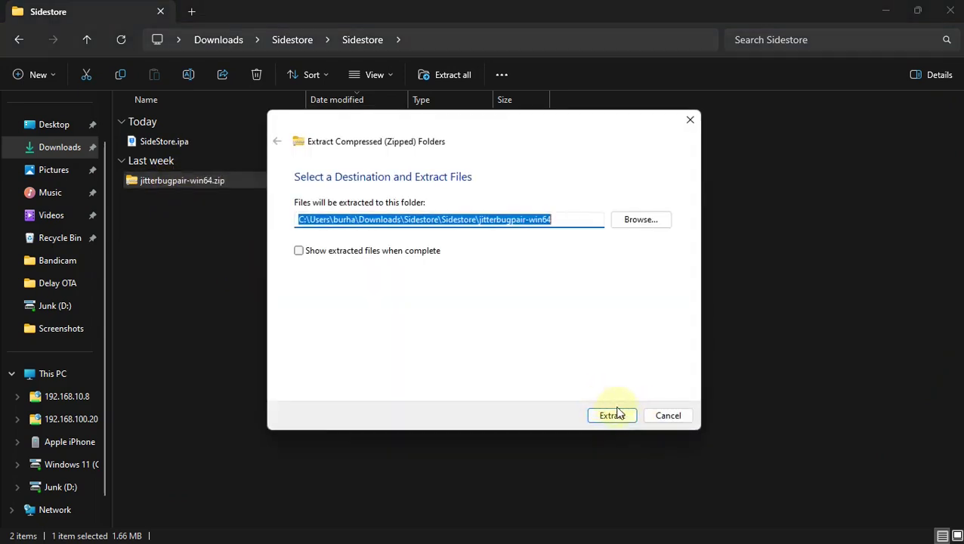
{"action": "left_click", "coordinate": [612, 416]}
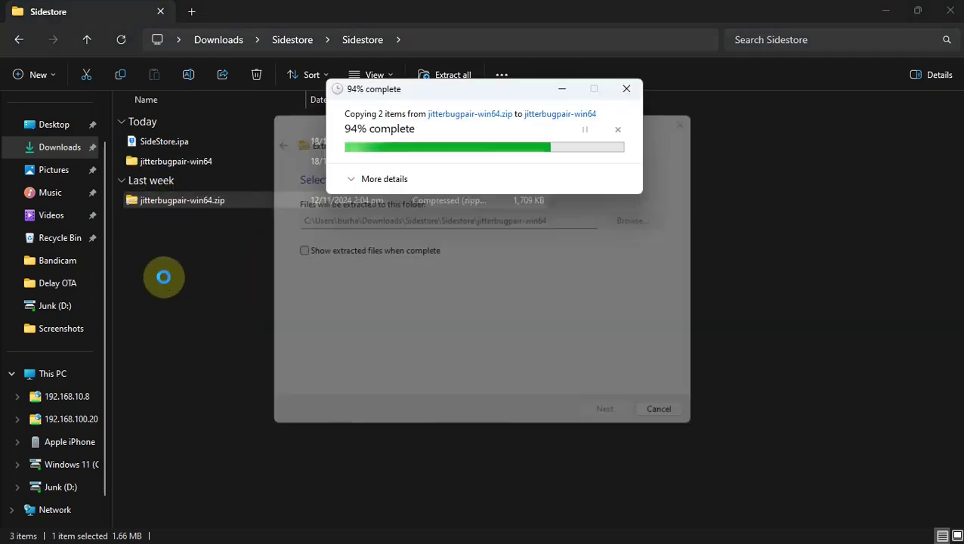
{"action": "left_click", "coordinate": [575, 305]}
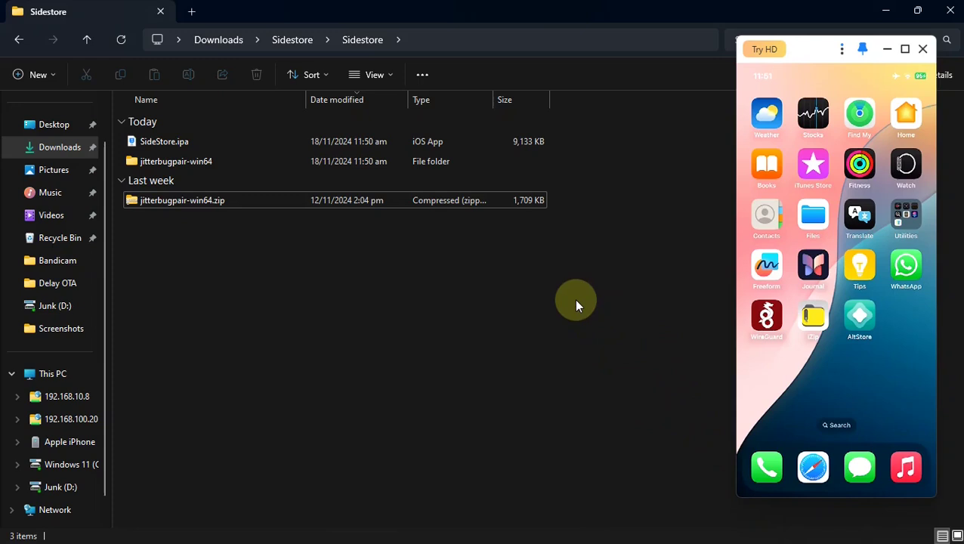
Sideload SideStore.ipa onto the iPhone through AltServer's tray menu.
{"action": "left_click", "coordinate": [167, 143]}
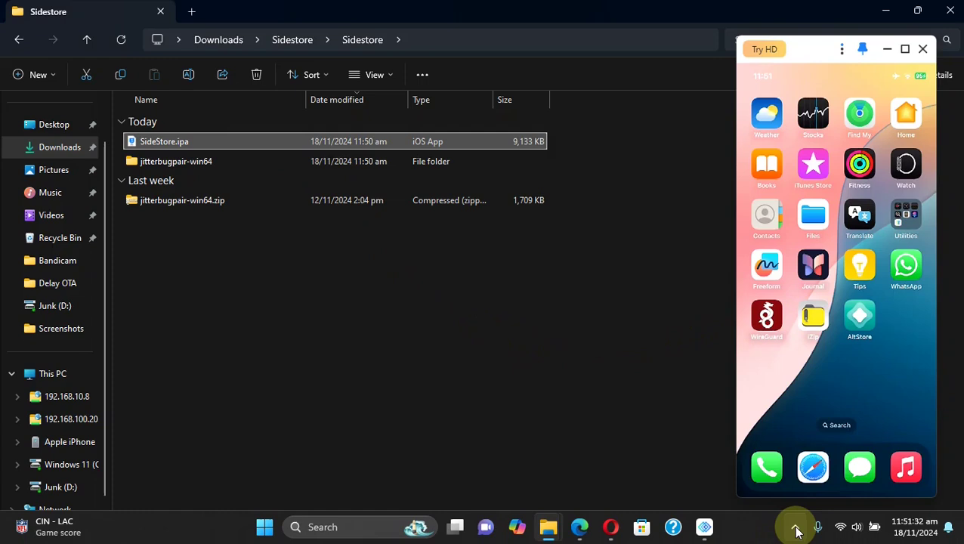
{"action": "left_click", "coordinate": [795, 526]}
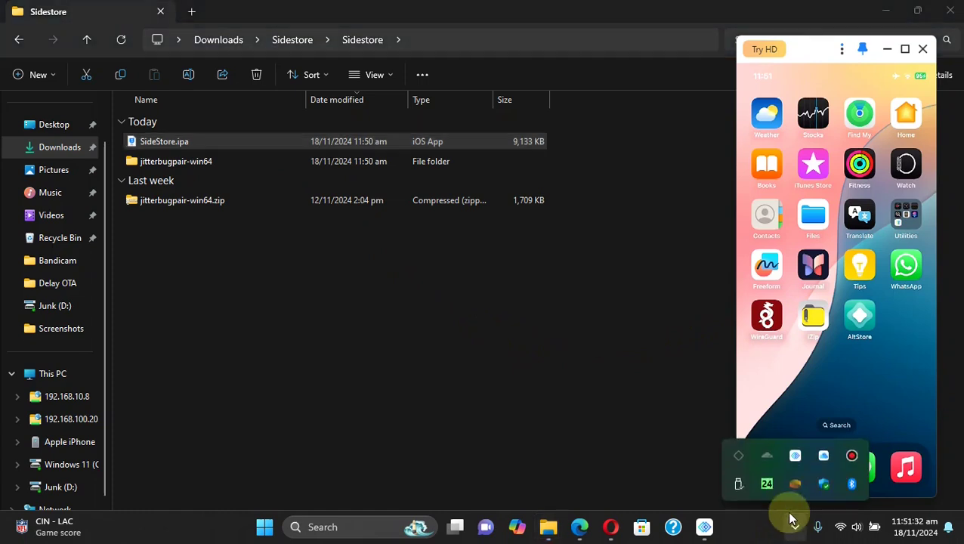
{"action": "right_click", "coordinate": [740, 458]}
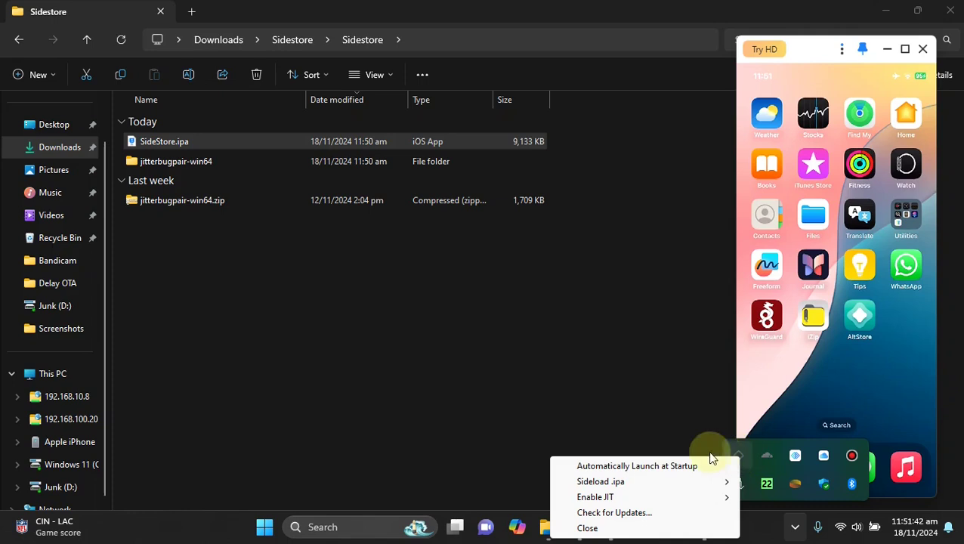
{"action": "mouse_move", "coordinate": [616, 483]}
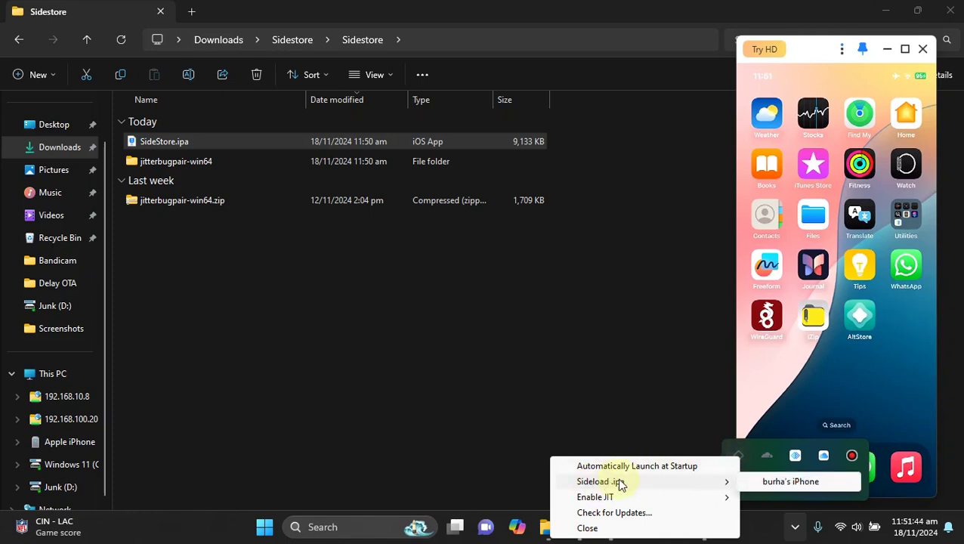
{"action": "left_click", "coordinate": [789, 485]}
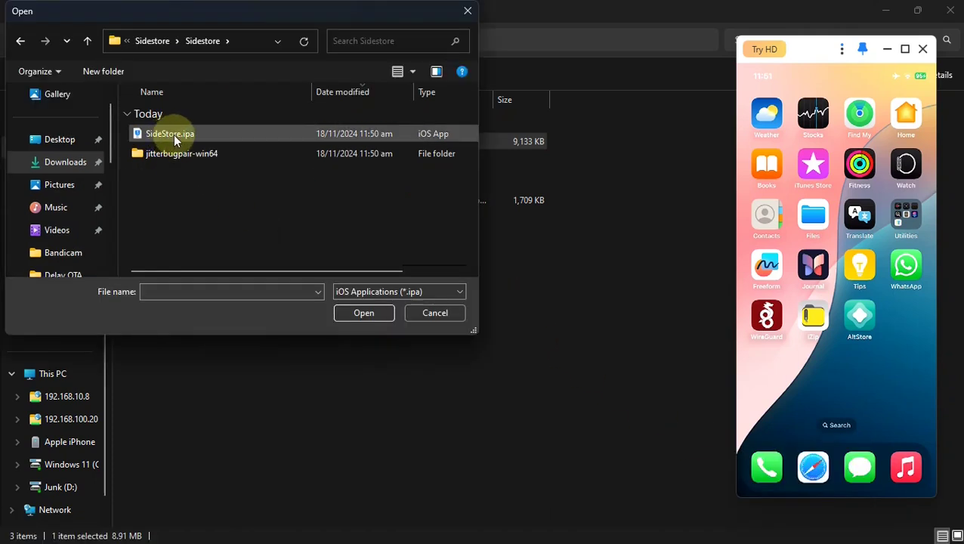
{"action": "left_click", "coordinate": [173, 134]}
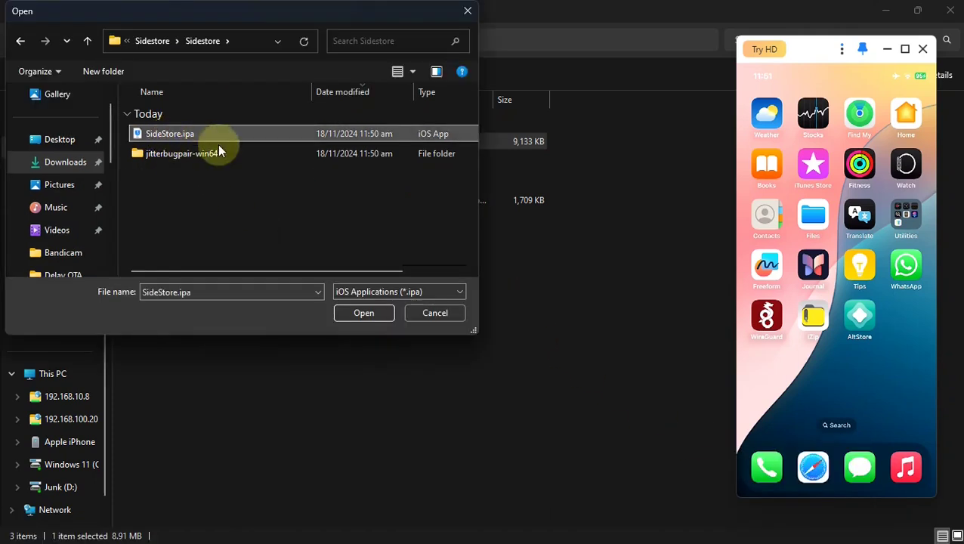
{"action": "left_click", "coordinate": [367, 314]}
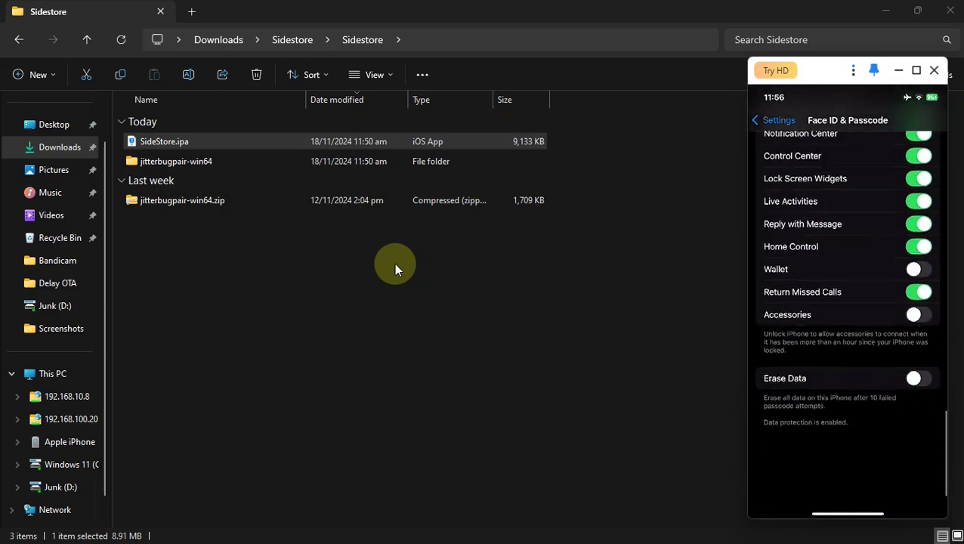
Run jitterbugpair.exe in the jitterbugpair-win64 folder to create the mobiledevicepairing file, then check its type.
{"action": "left_click", "coordinate": [181, 161]}
{"action": "double_click", "coordinate": [182, 163]}
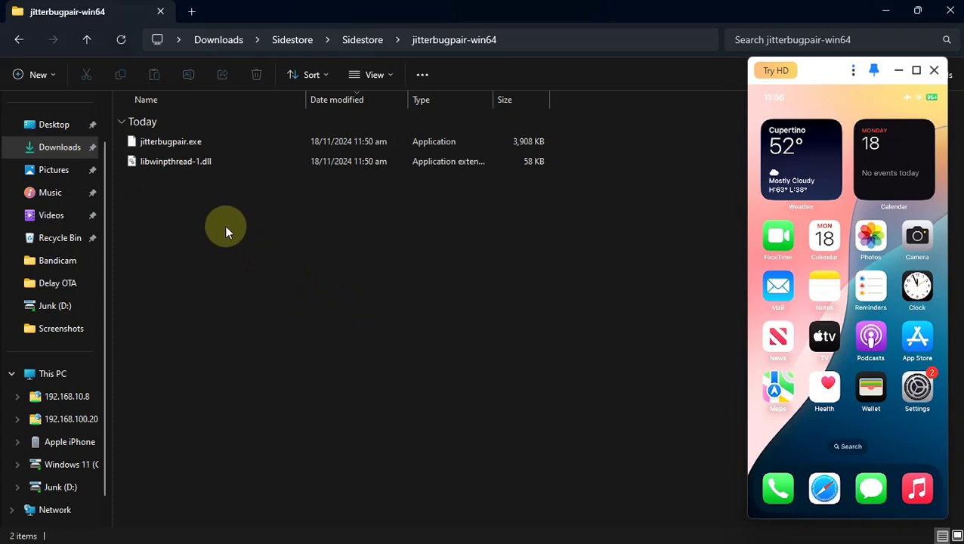
{"action": "left_click", "coordinate": [172, 143]}
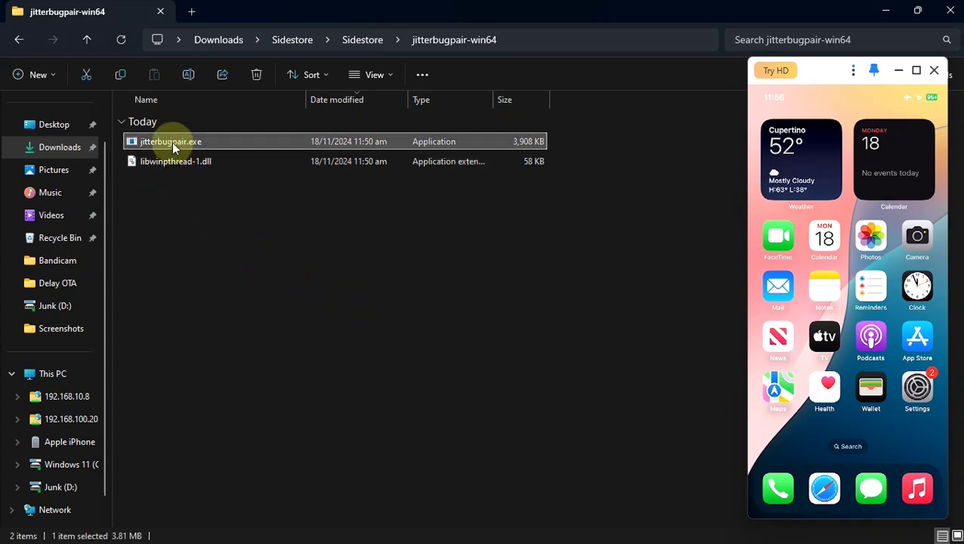
{"action": "double_click", "coordinate": [173, 143]}
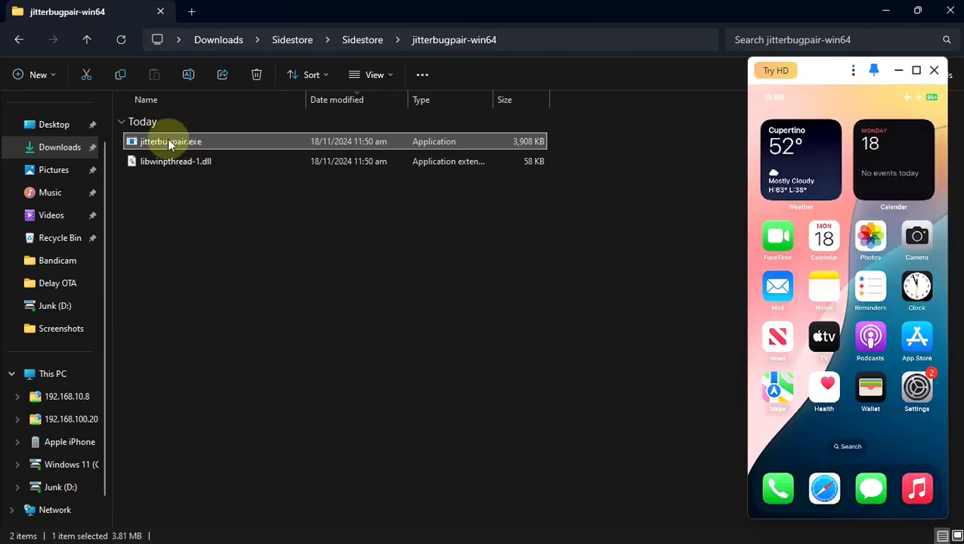
{"action": "key", "text": "Return"}
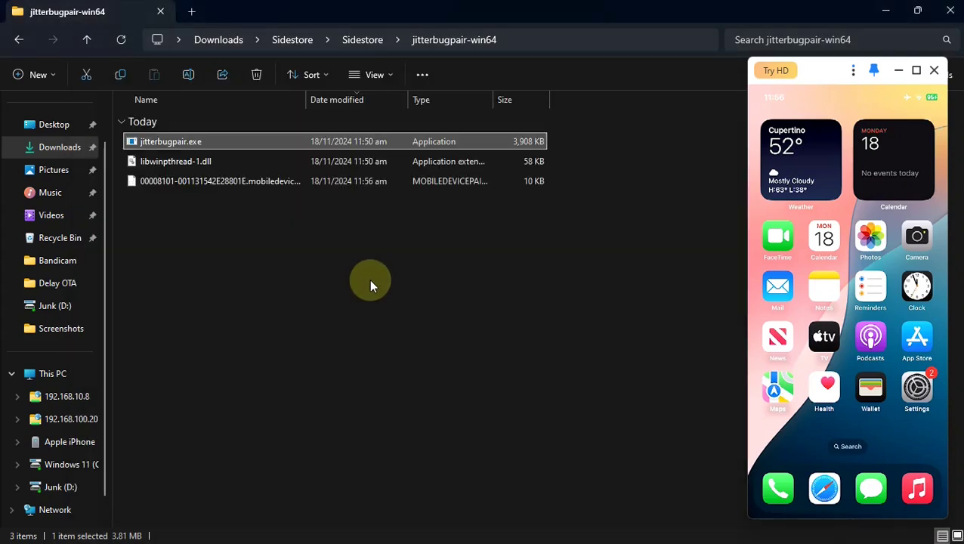
{"action": "left_click", "coordinate": [212, 182]}
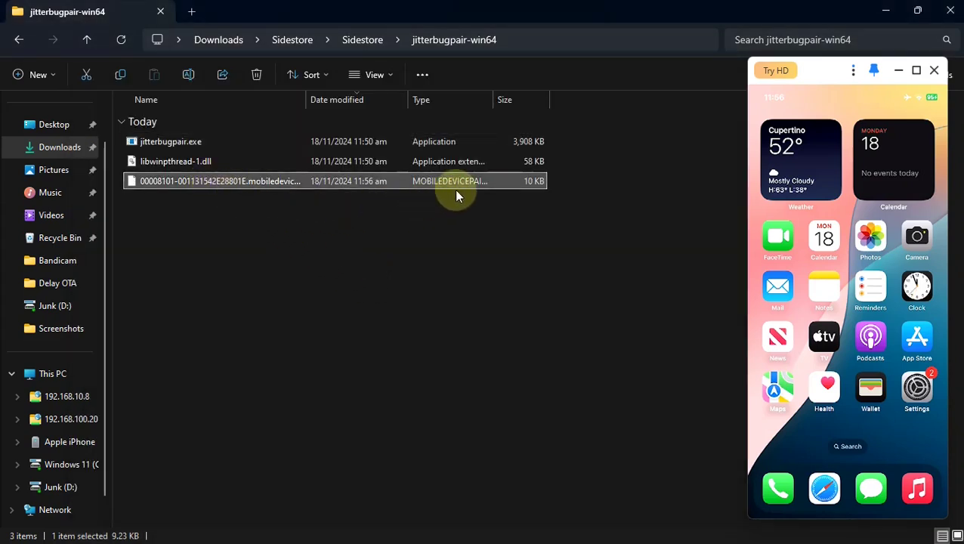
{"action": "left_click_drag", "start_coordinate": [493, 99], "coordinate": [591, 100]}
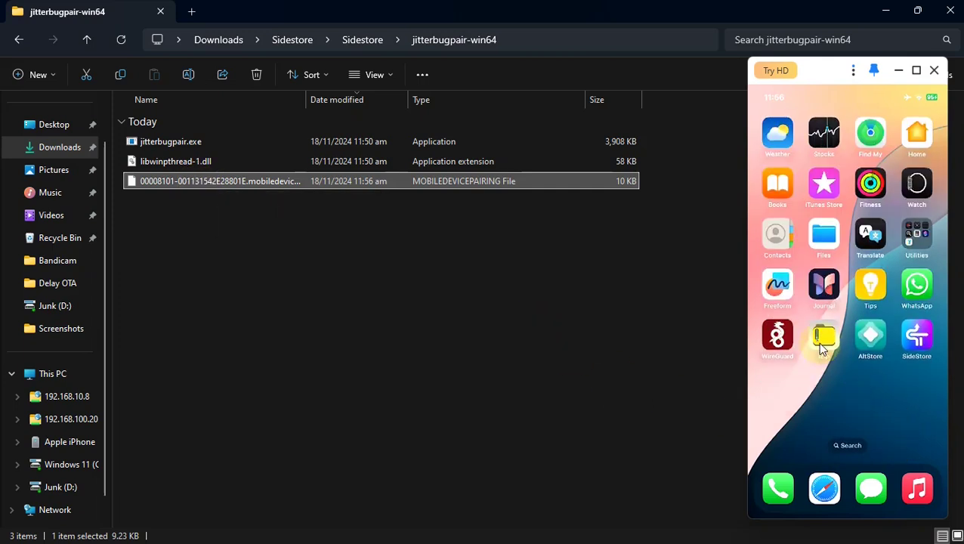
{"action": "left_click", "coordinate": [822, 341]}
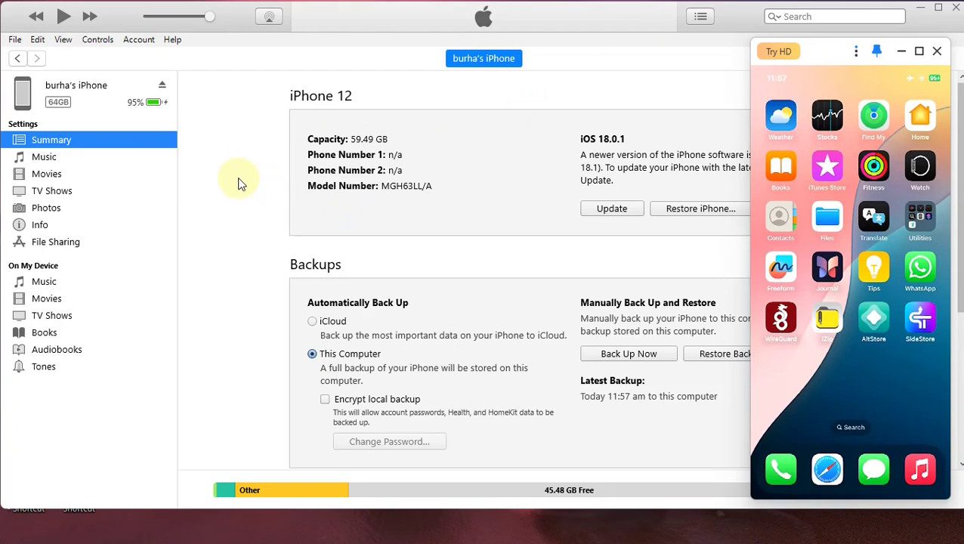
Copy the mobiledevicepairing file into iZip's documents through iTunes File Sharing.
{"action": "left_click", "coordinate": [54, 247]}
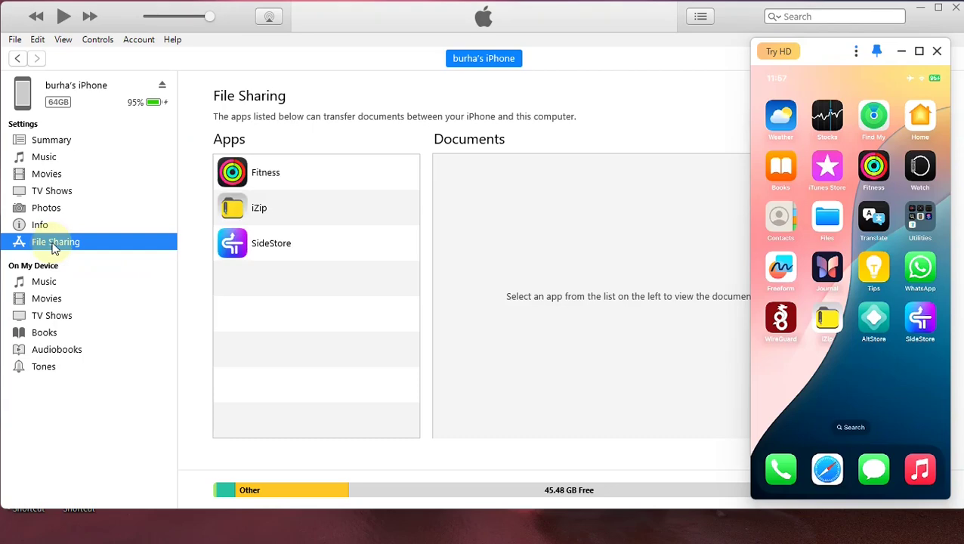
{"action": "left_click", "coordinate": [289, 215]}
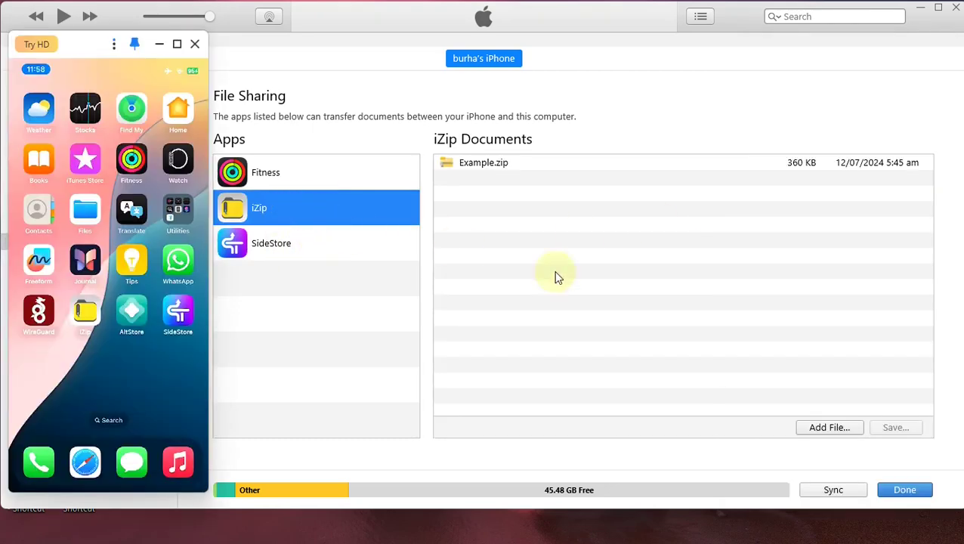
{"action": "left_click", "coordinate": [827, 428]}
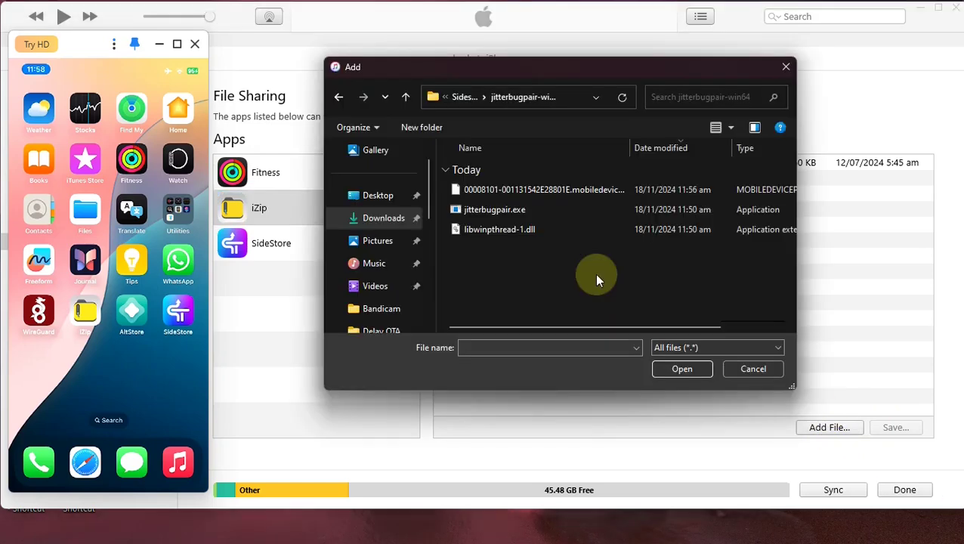
{"action": "left_click", "coordinate": [547, 189]}
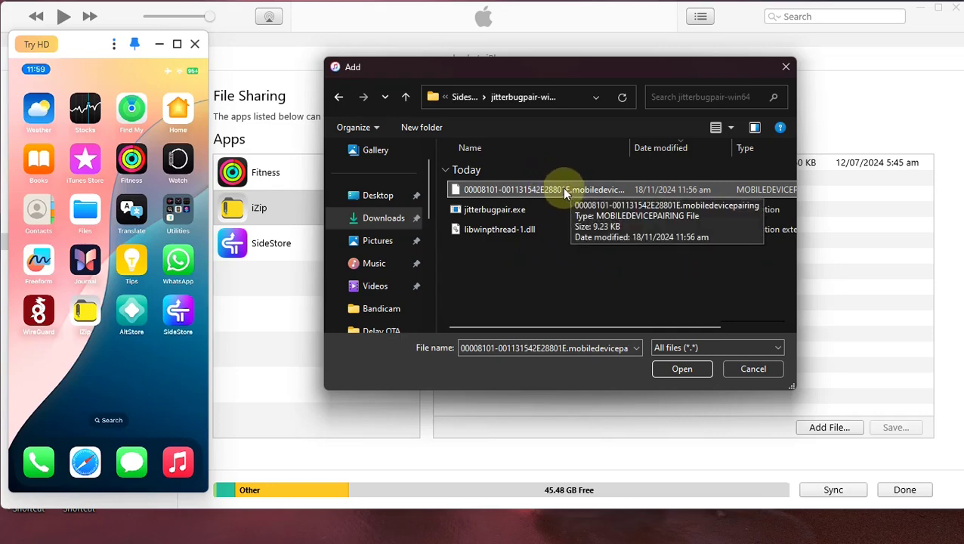
{"action": "left_click", "coordinate": [679, 369]}
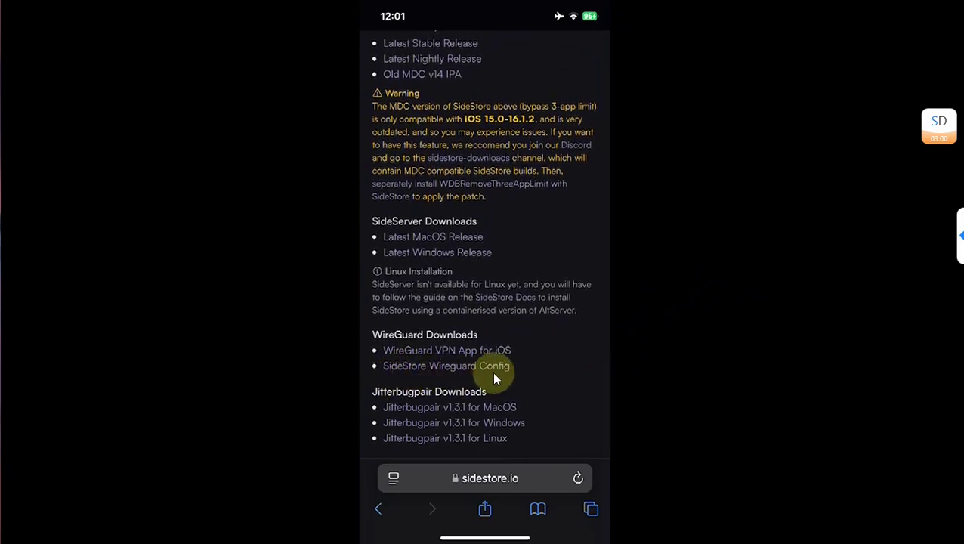
Download the SideStore Wireguard Config from the sidestore.io downloads page.
{"action": "left_click", "coordinate": [494, 368]}
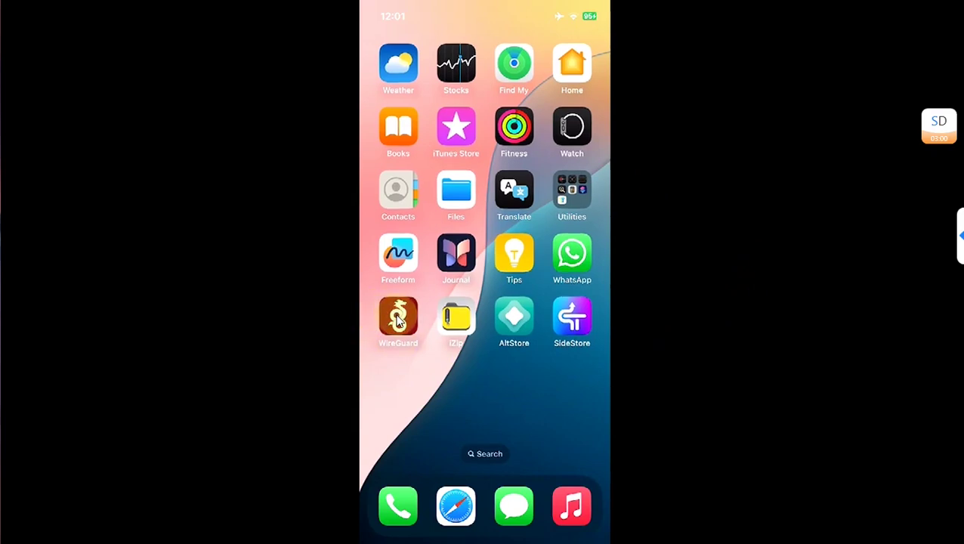
Import the SideStore tunnel into WireGuard from the config file and switch it on.
{"action": "left_click", "coordinate": [398, 319]}
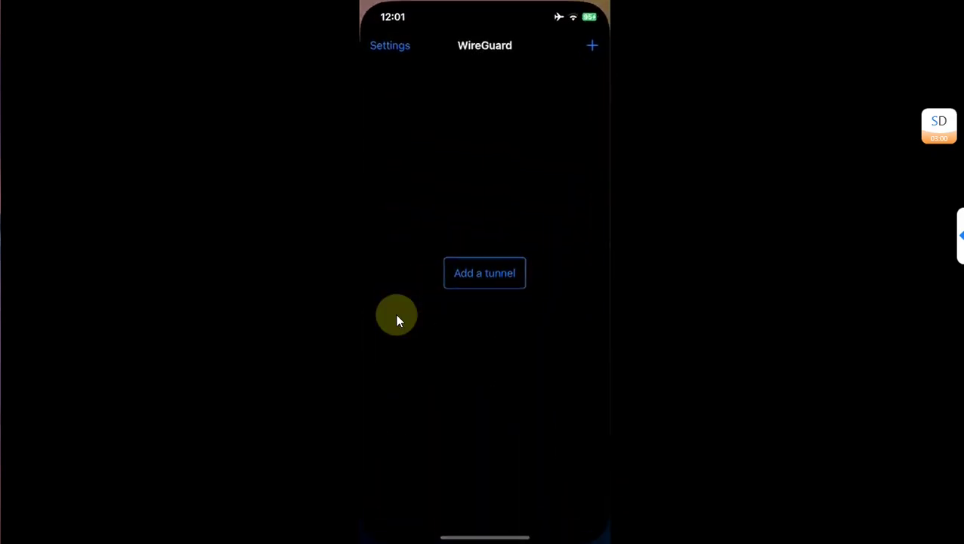
{"action": "left_click", "coordinate": [592, 49]}
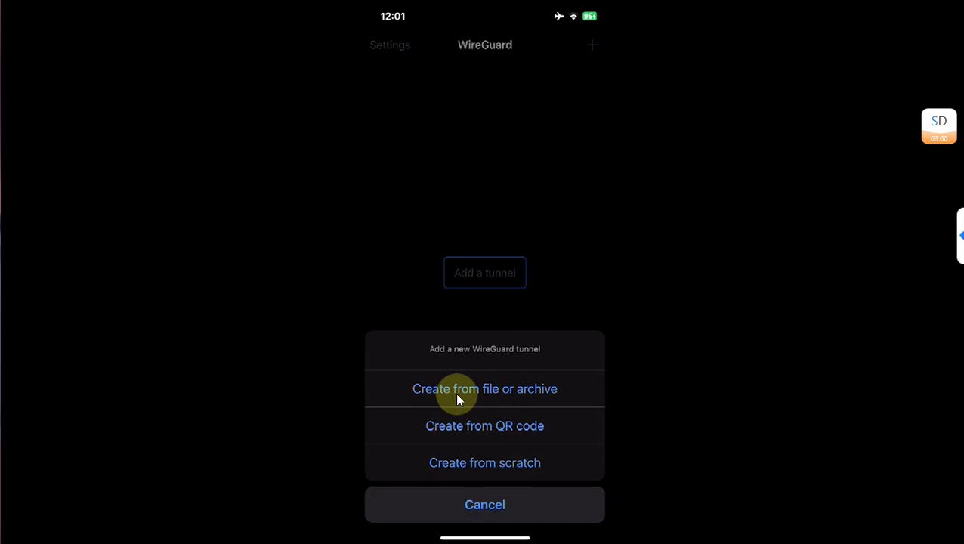
{"action": "left_click", "coordinate": [457, 396]}
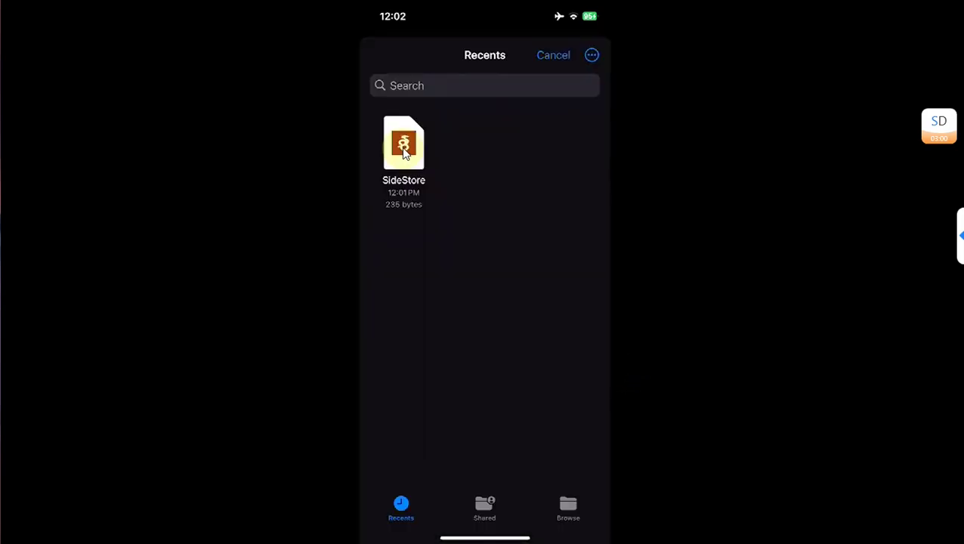
{"action": "left_click", "coordinate": [403, 149]}
{"action": "left_click", "coordinate": [566, 78]}
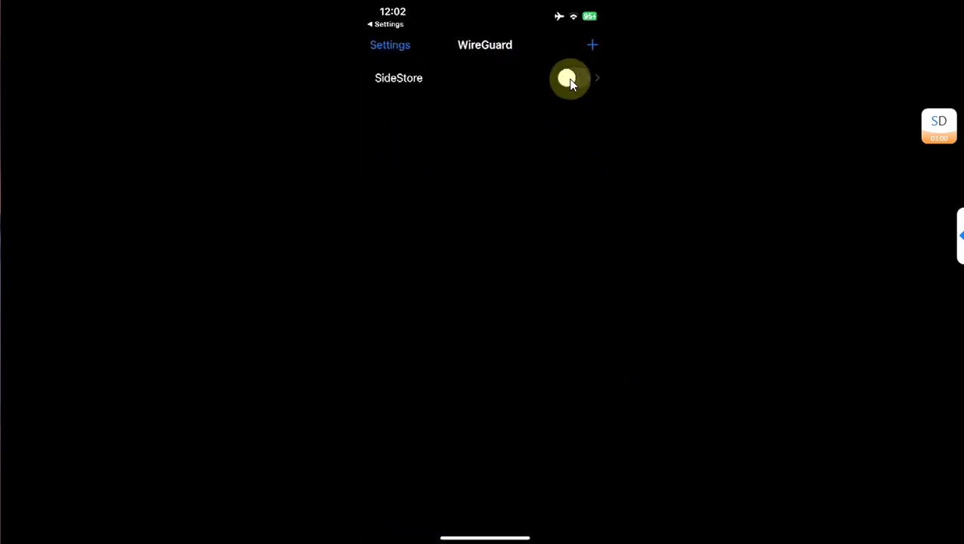
{"action": "key", "text": "super+1"}
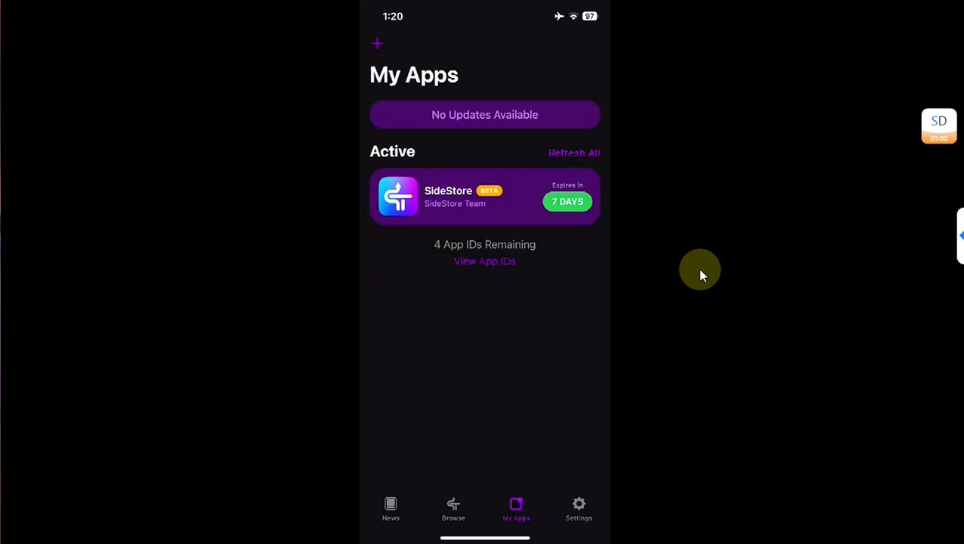
Pick Freya.ipa from the phone's Downloads folder to sideload it in SideStore.
{"action": "left_click", "coordinate": [375, 47]}
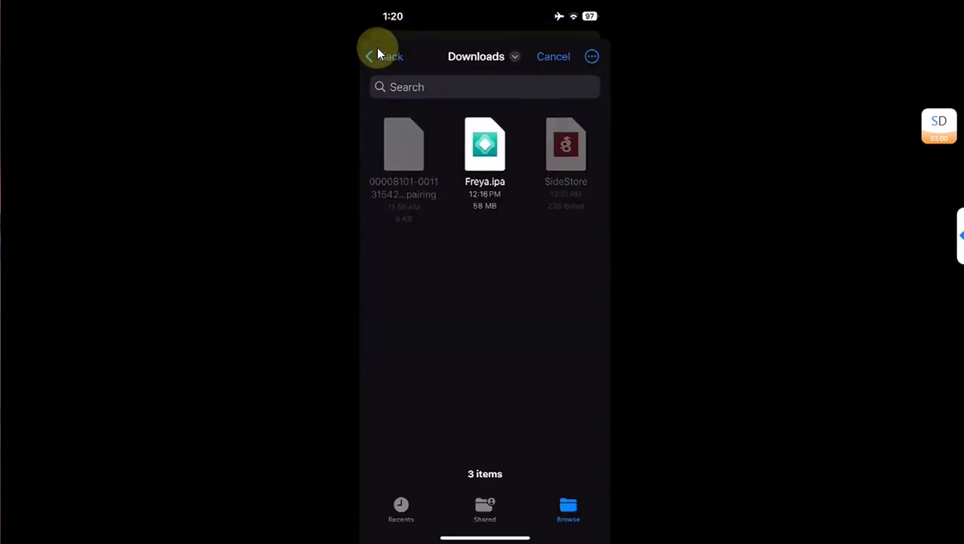
{"action": "left_click", "coordinate": [485, 155]}
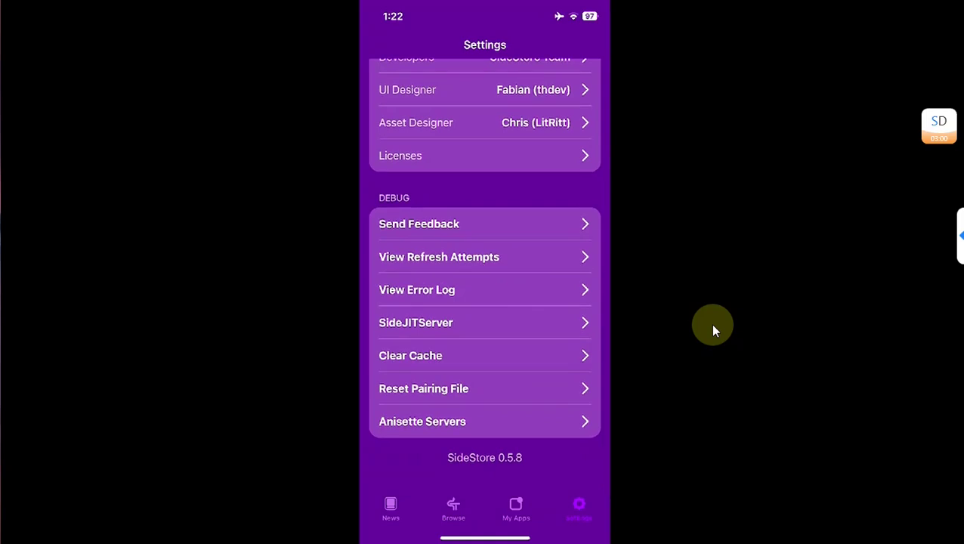
View the Anisette server list, then start a pairing file reset and cancel it.
{"action": "left_click", "coordinate": [445, 421]}
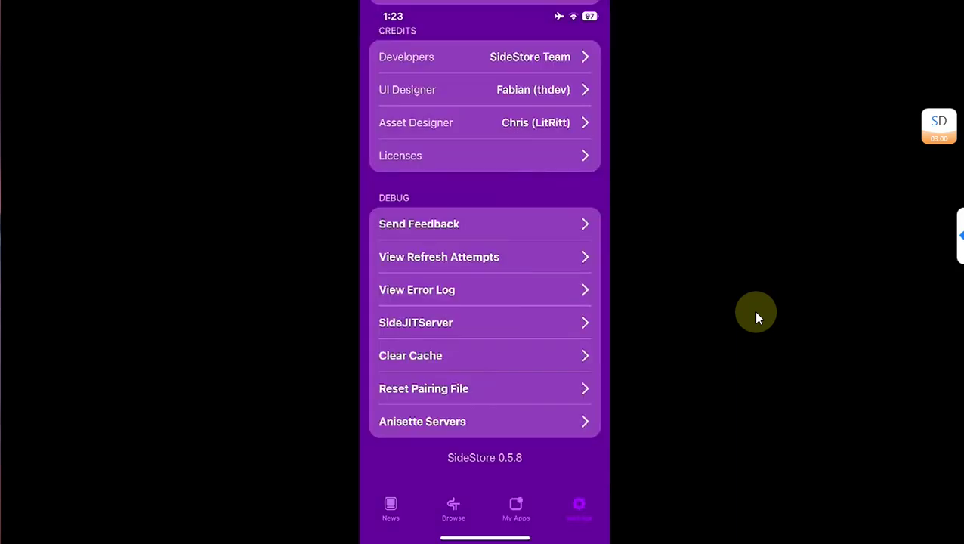
{"action": "left_click", "coordinate": [447, 390]}
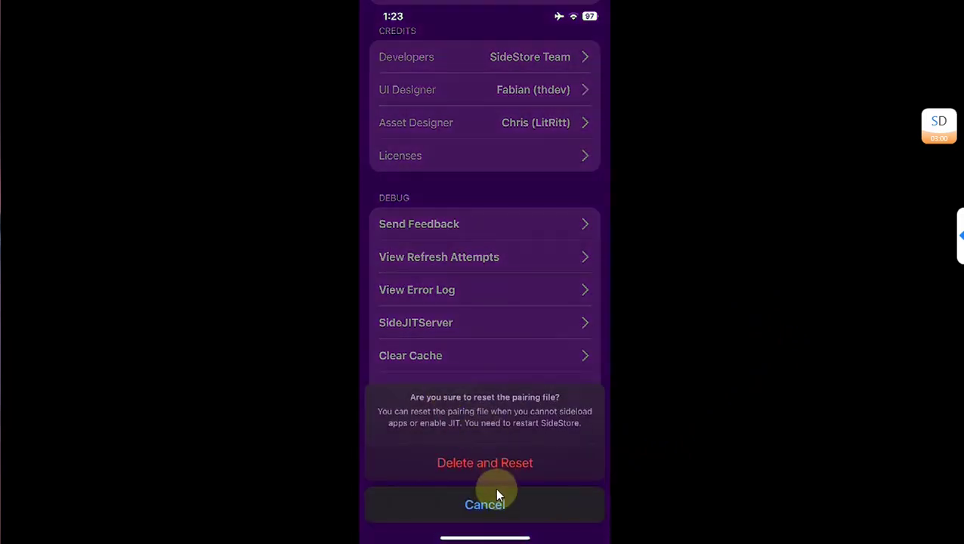
{"action": "left_click", "coordinate": [500, 491]}
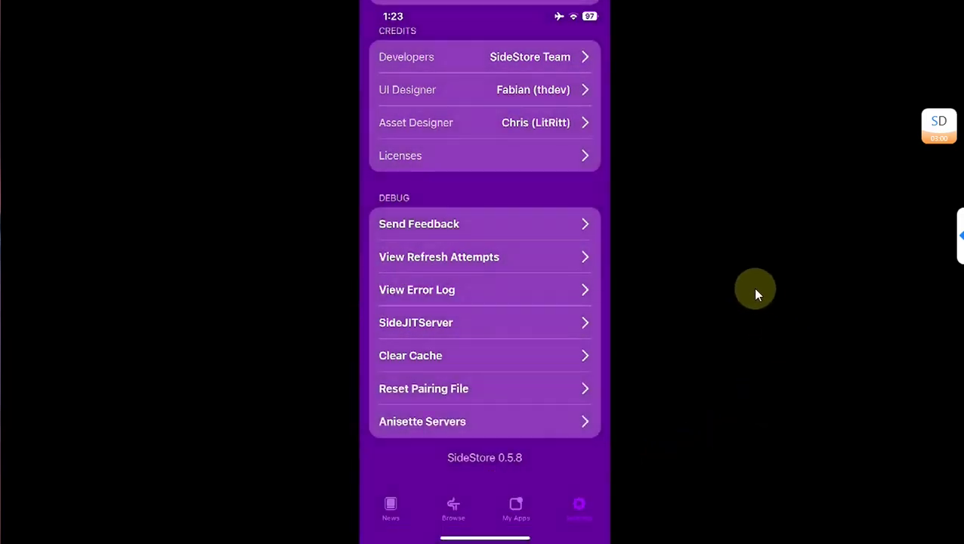